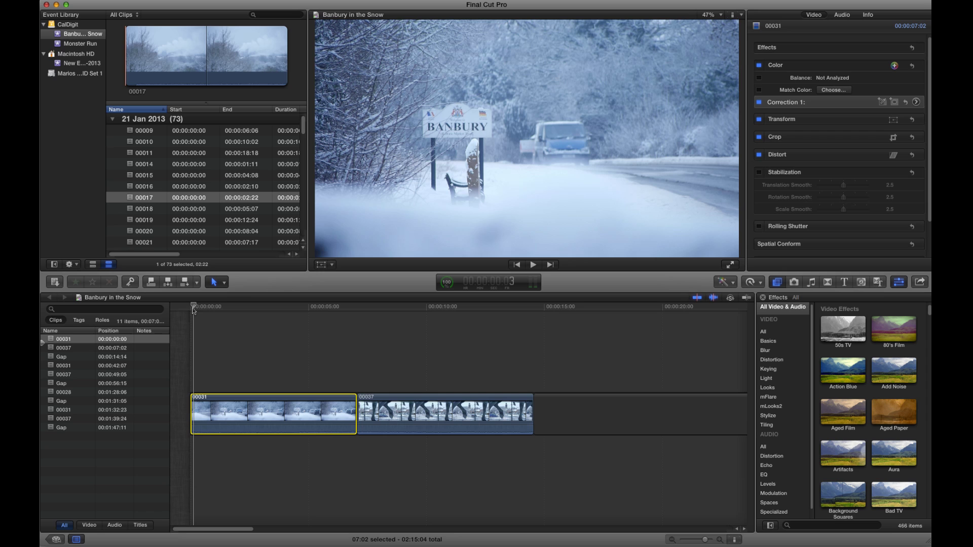
Play the timeline through clips 00031 and 00037, stopping at 14:00 in the second clip.
key("space")
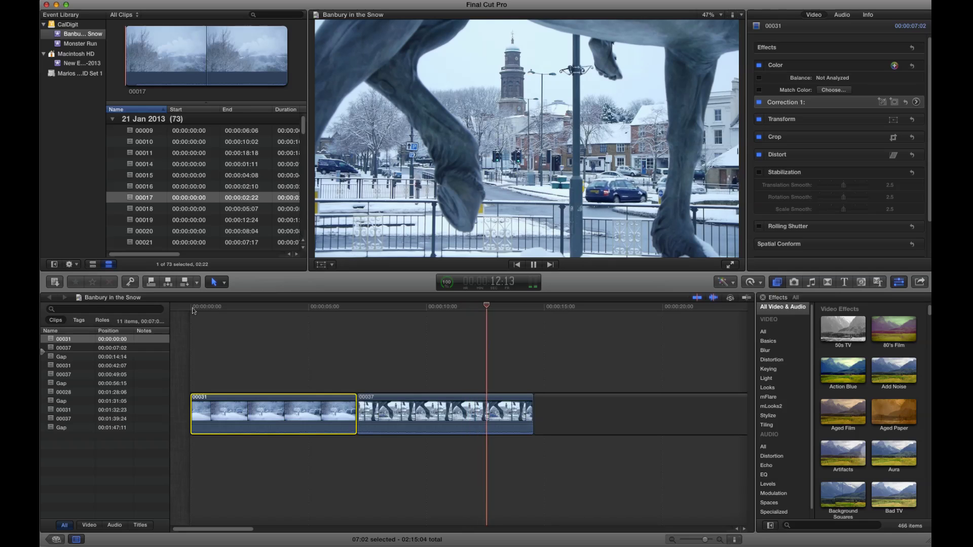
key("space")
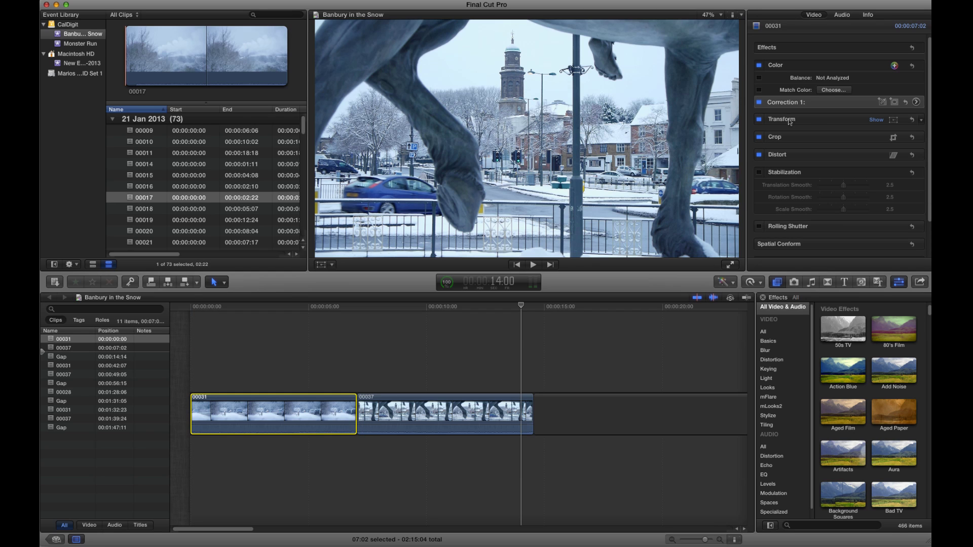
Open Correction 1's Exposure board, scrub the first clip to 1:01 and show the video scopes.
left_click(916, 102)
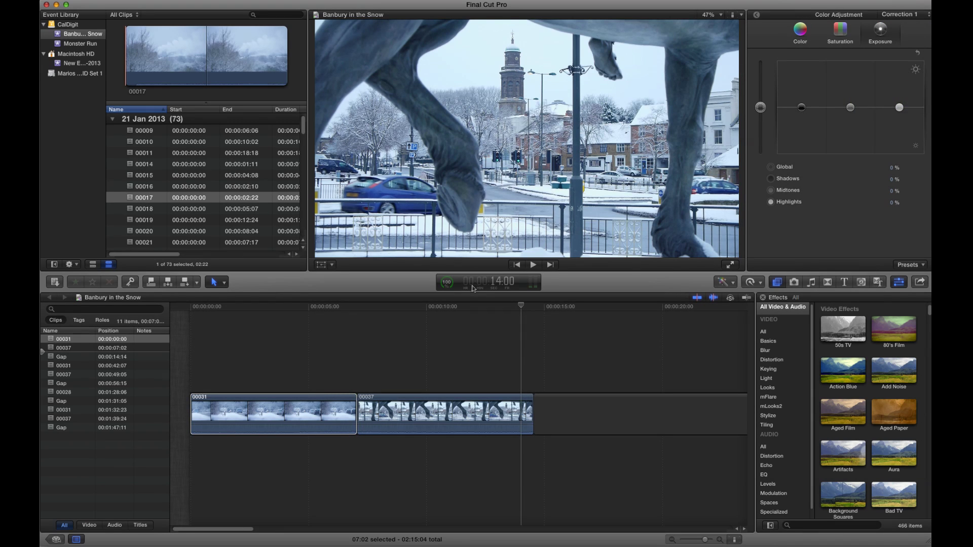
left_click(230, 307)
left_click_drag(230, 307, 216, 307)
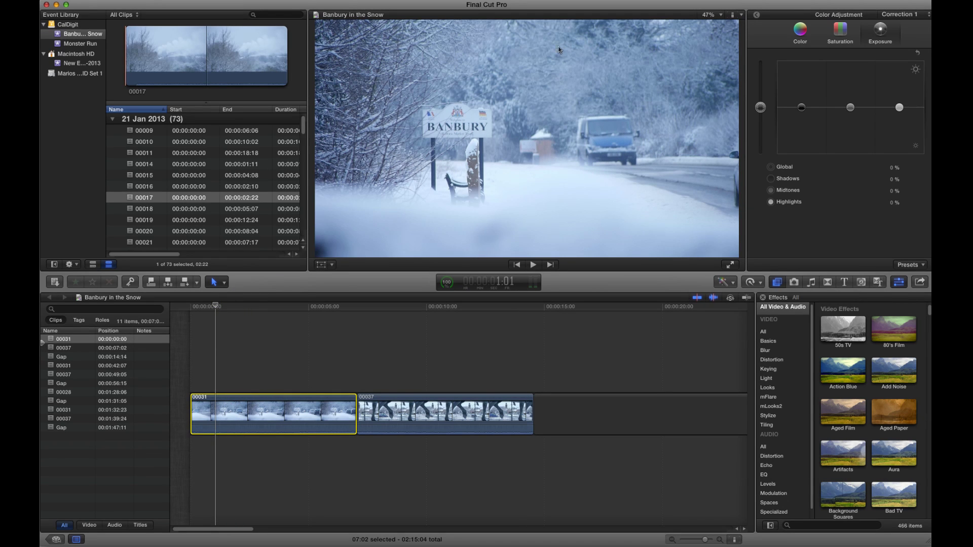
left_click(736, 15)
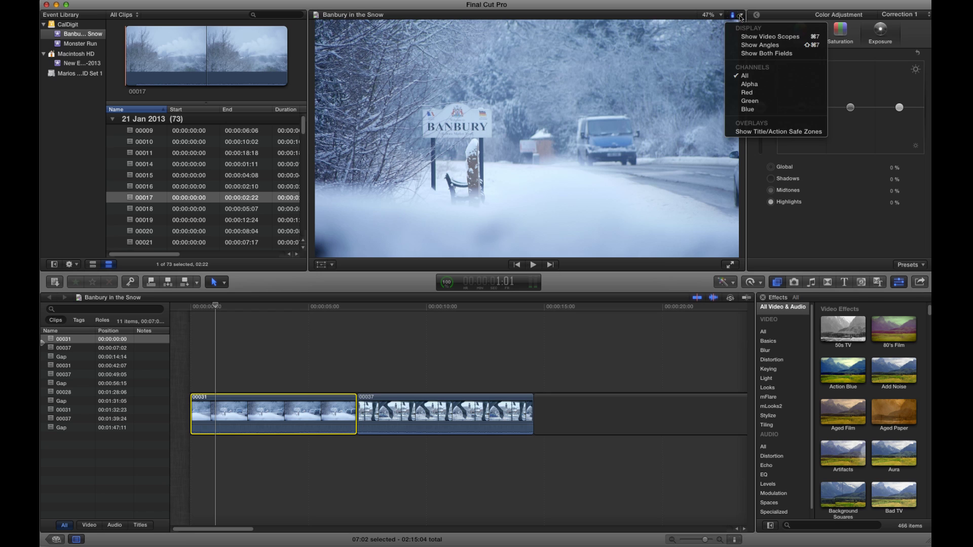
left_click(750, 41)
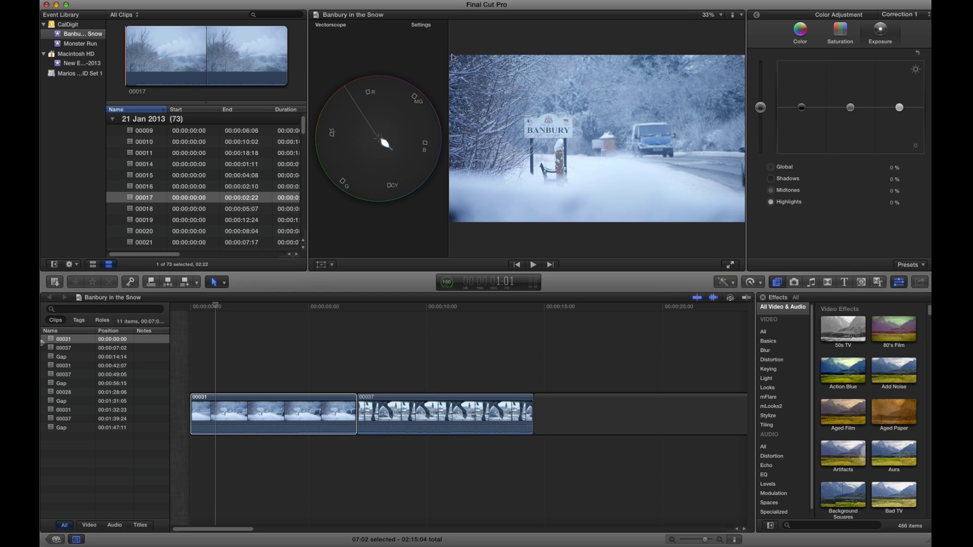
Change the scope from vectorscope to a Waveform showing only the Luma channel.
left_click(421, 25)
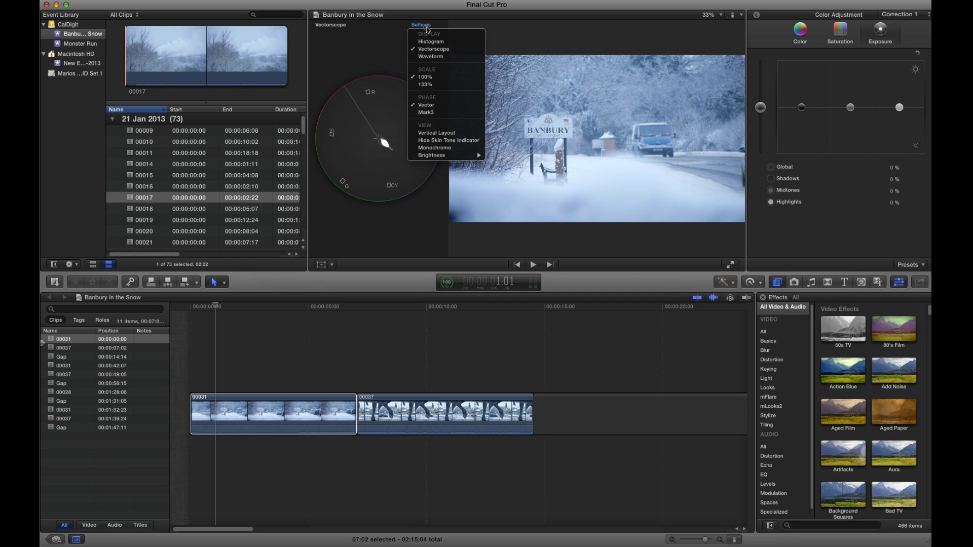
left_click(429, 57)
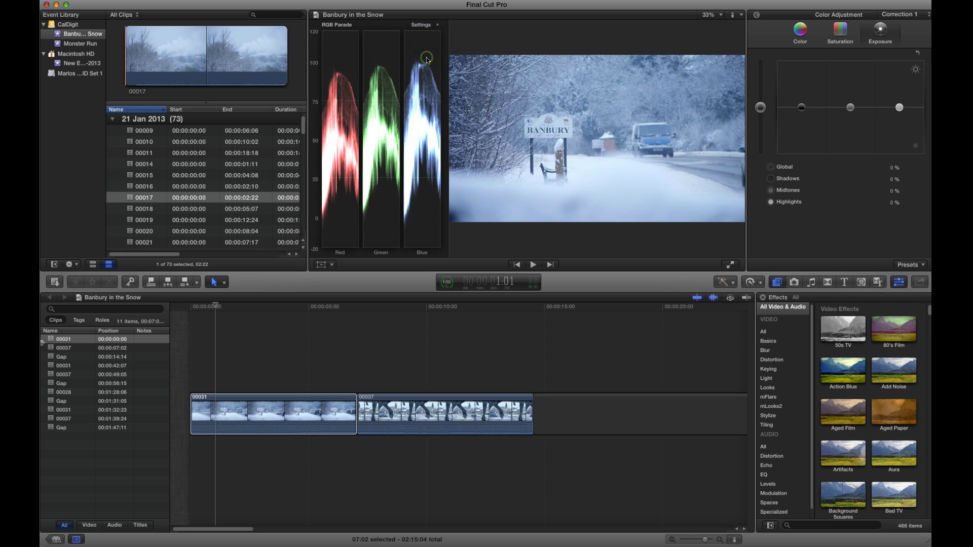
left_click(427, 25)
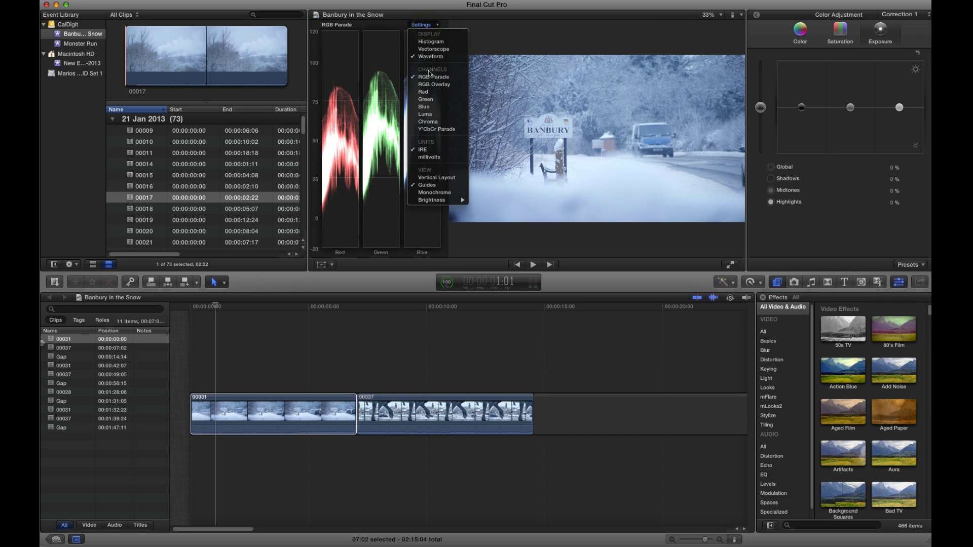
left_click(435, 115)
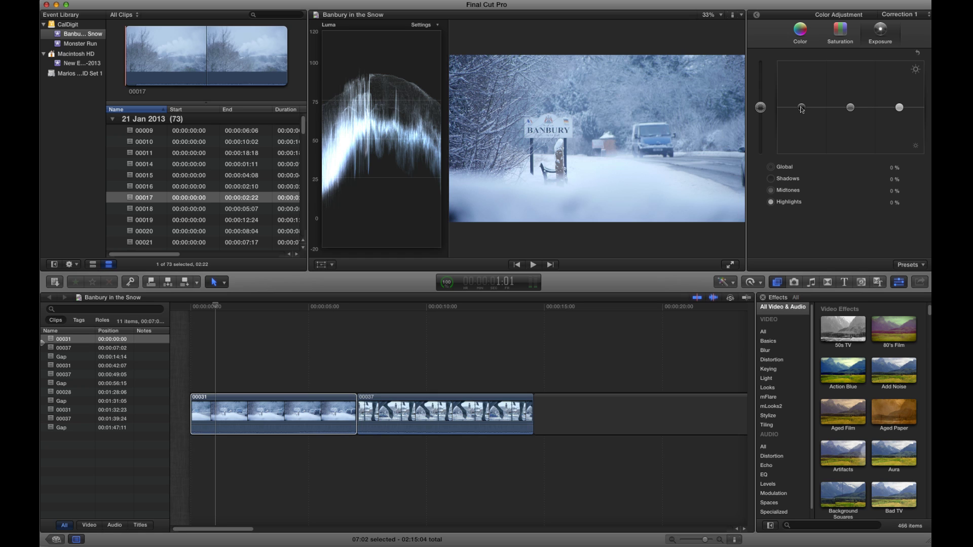
Set the first clip's Exposure to Shadows -13%, Midtones -11% and Highlights 5%.
left_click_drag(801, 109, 802, 116)
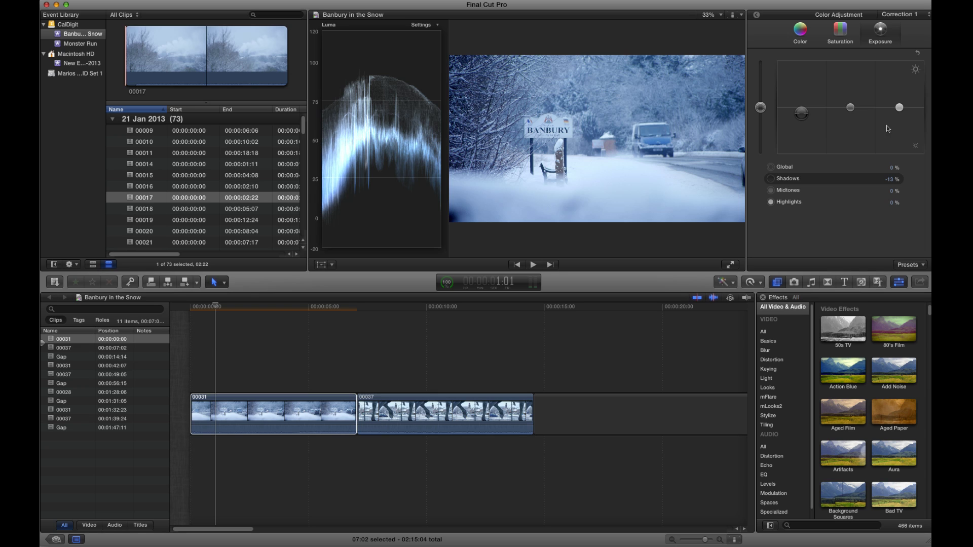
left_click_drag(898, 109, 852, 116)
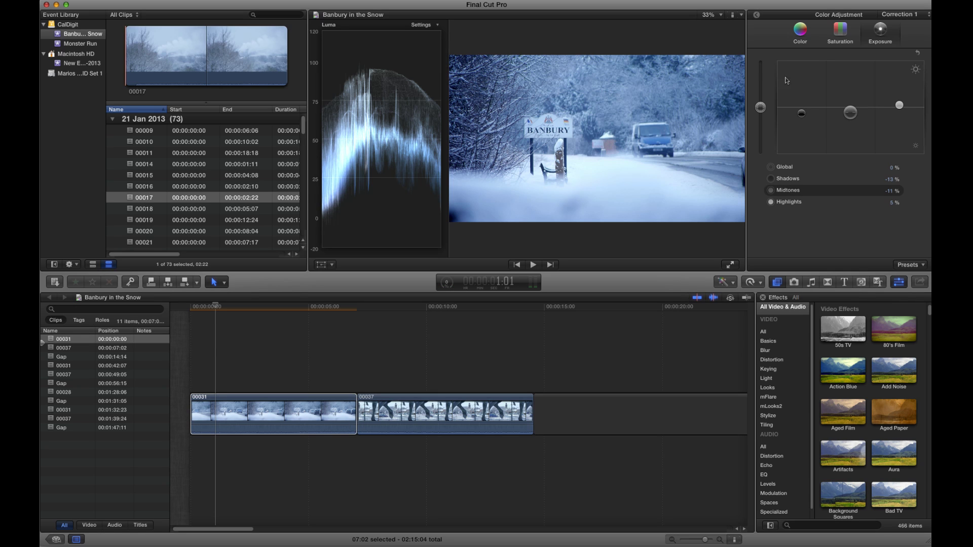
Switch the scope to RGB Parade and show Correction 1's Color board.
left_click(440, 25)
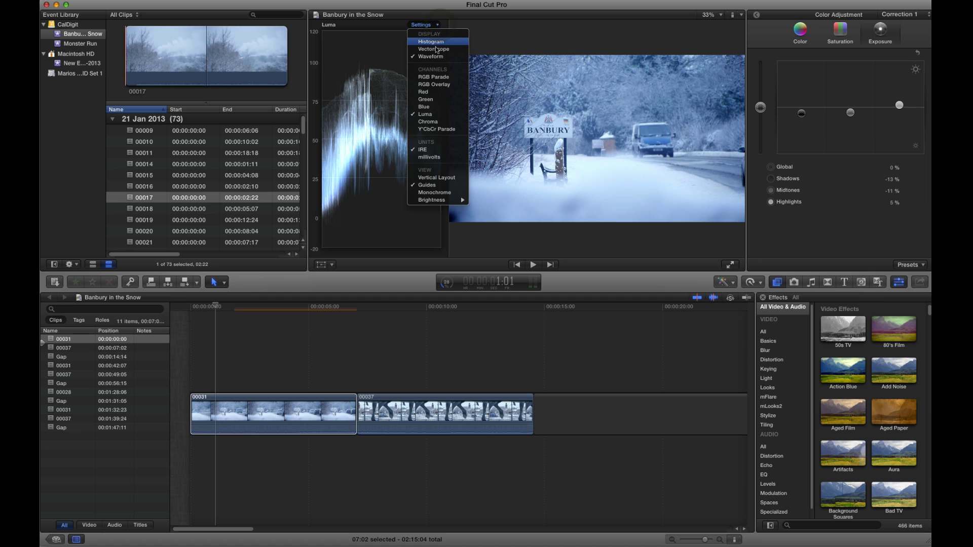
left_click(435, 77)
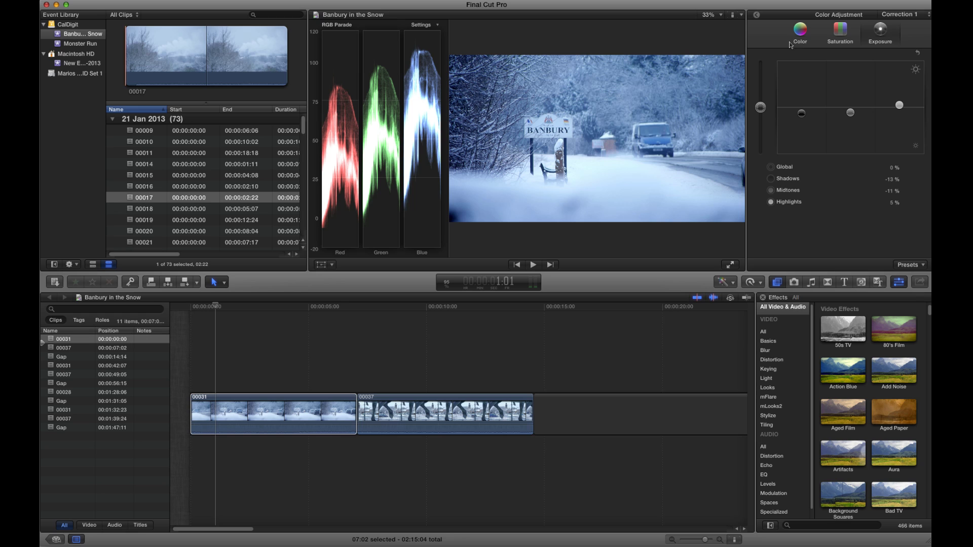
left_click(801, 31)
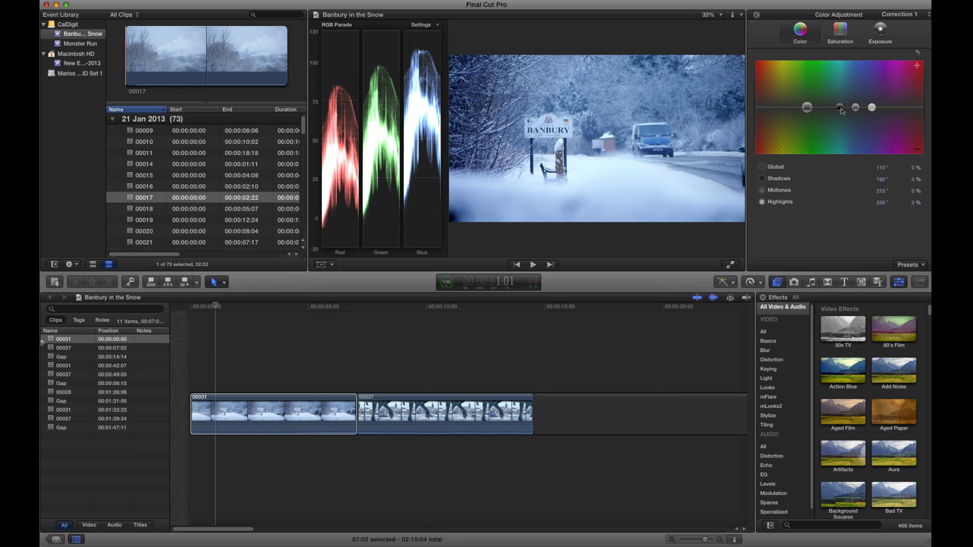
Set Color Shadows to 243° -9%, Midtones 220° -12% and Highlights 219° -9%.
left_click_drag(841, 108, 868, 111)
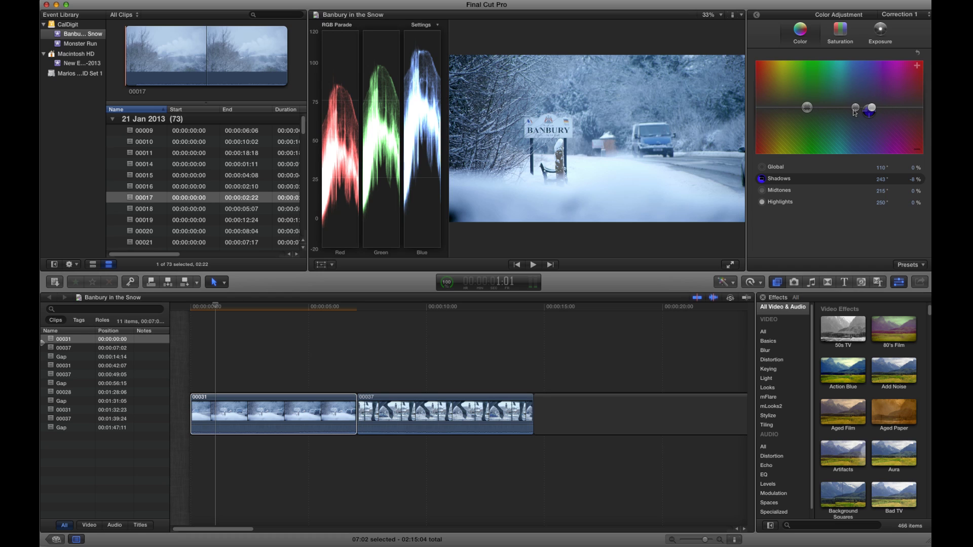
left_click_drag(854, 109, 857, 114)
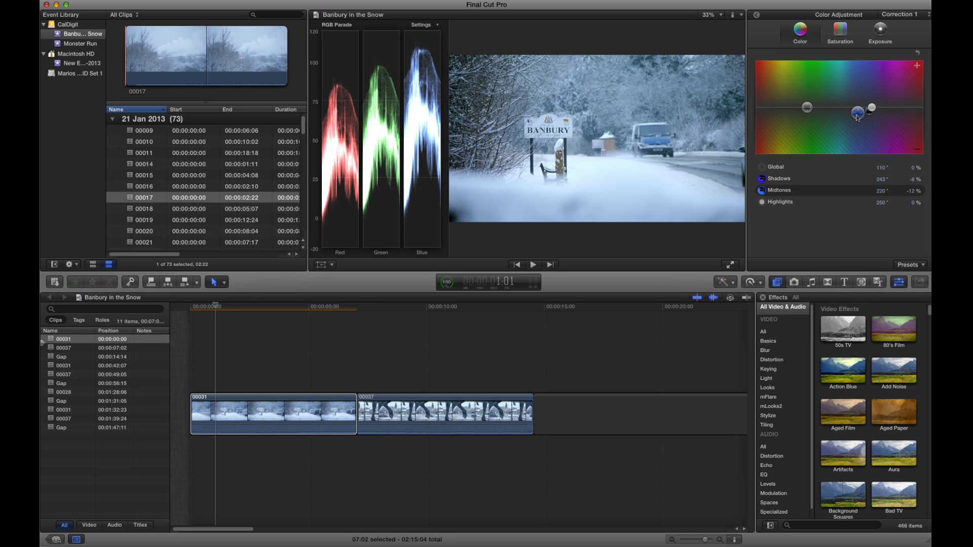
left_click_drag(872, 108, 858, 113)
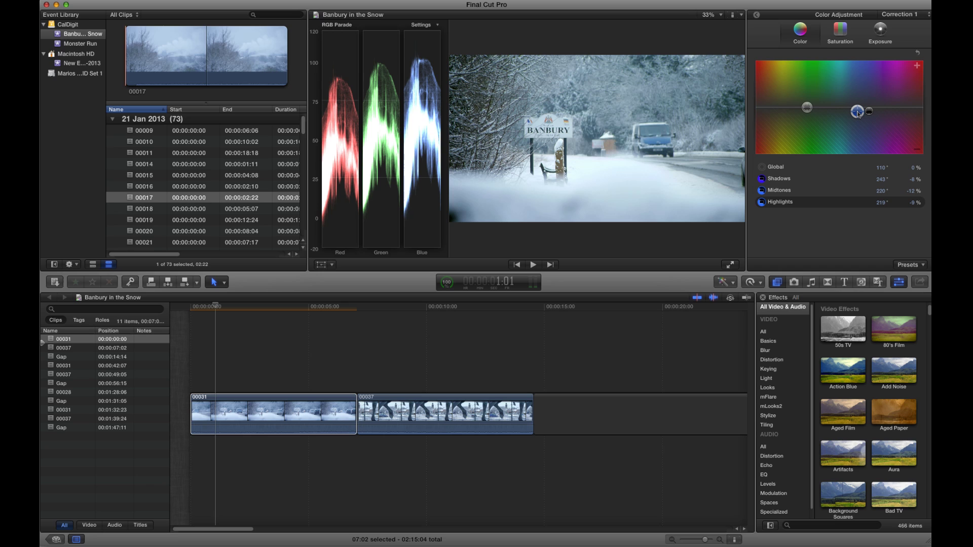
Toggle clip 00031's colour correction off and on to compare, then switch the scope to Vectorscope.
left_click(755, 15)
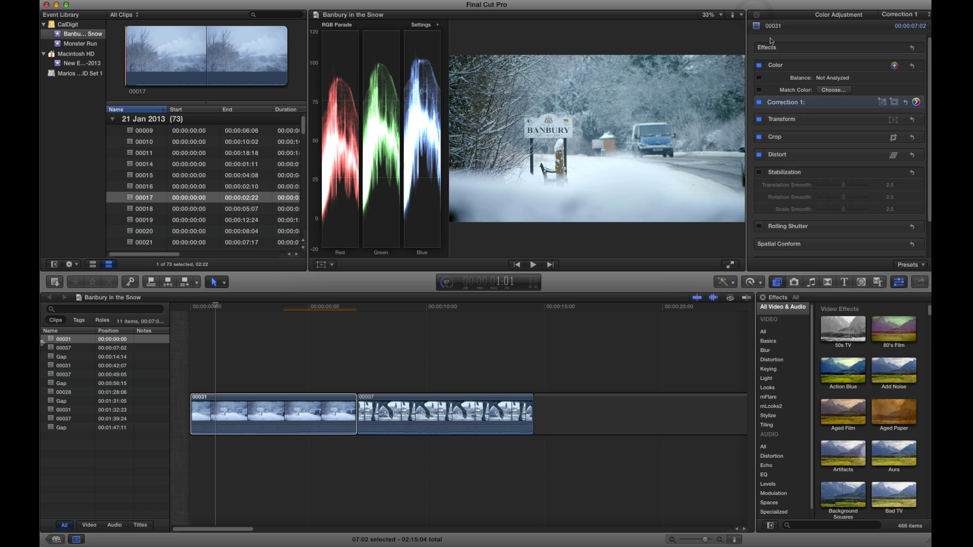
left_click(759, 65)
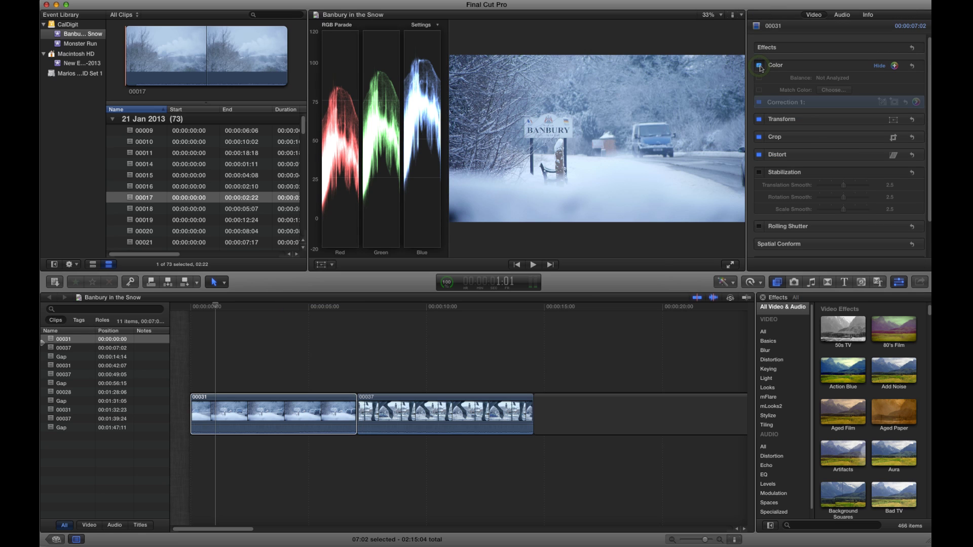
left_click(760, 66)
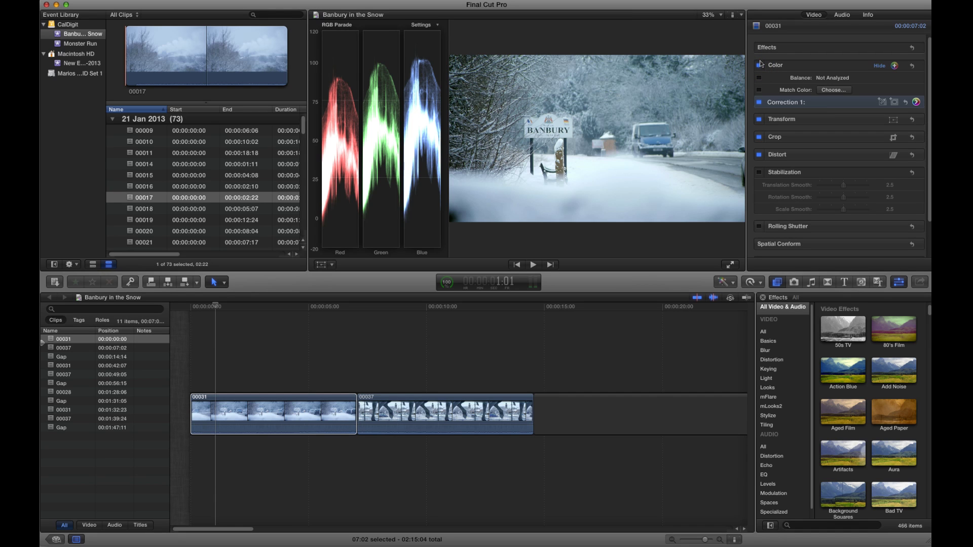
left_click(435, 26)
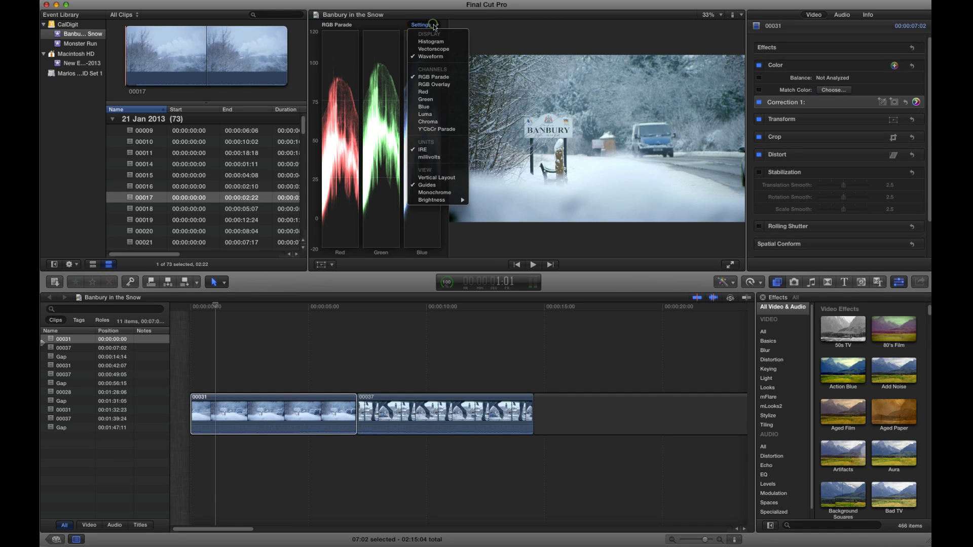
left_click(438, 50)
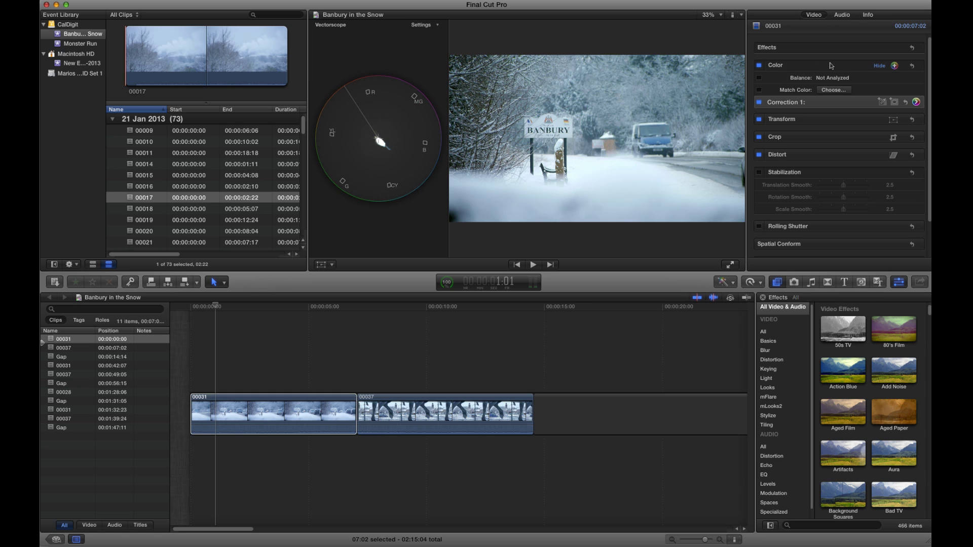
Shift the Color board Highlights to 211° -15% and Midtones to 210° -19%.
left_click(916, 103)
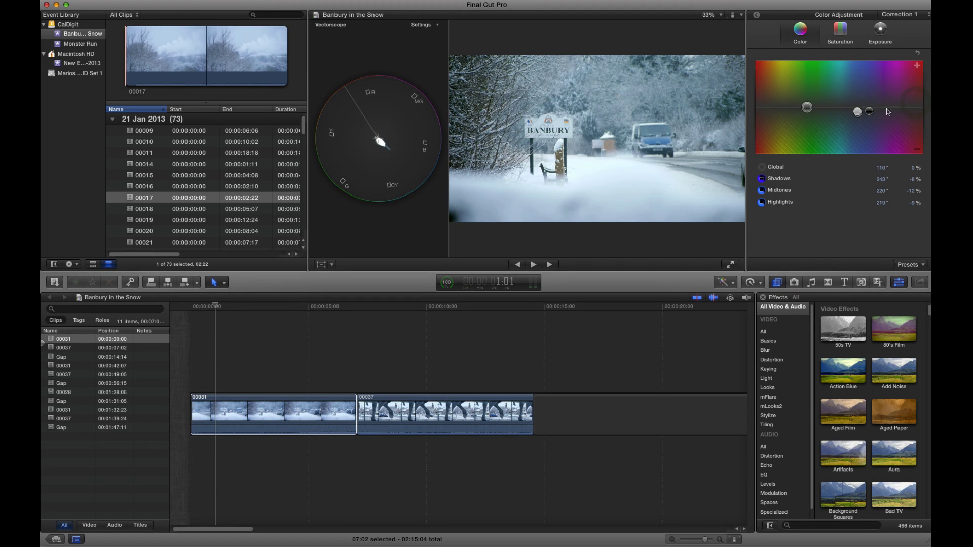
left_click(779, 192)
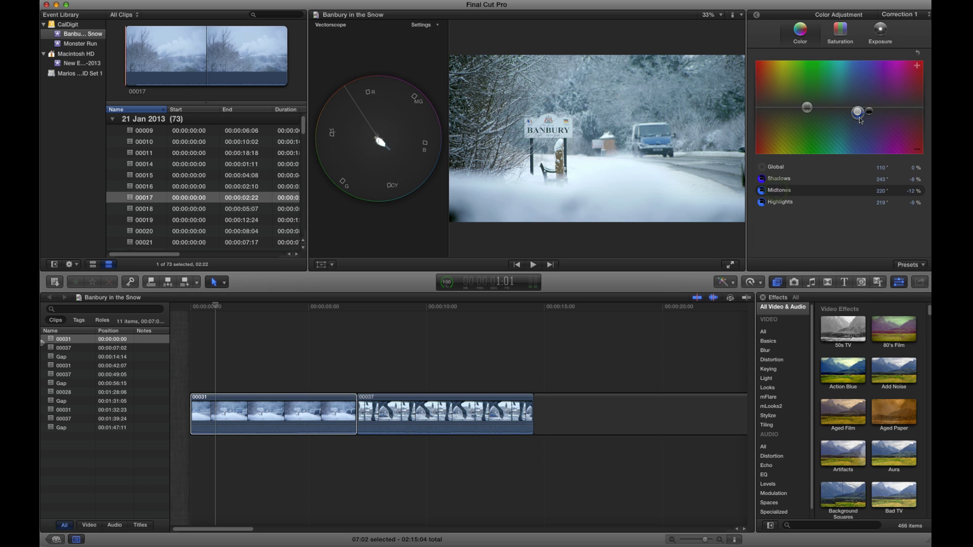
left_click(786, 205)
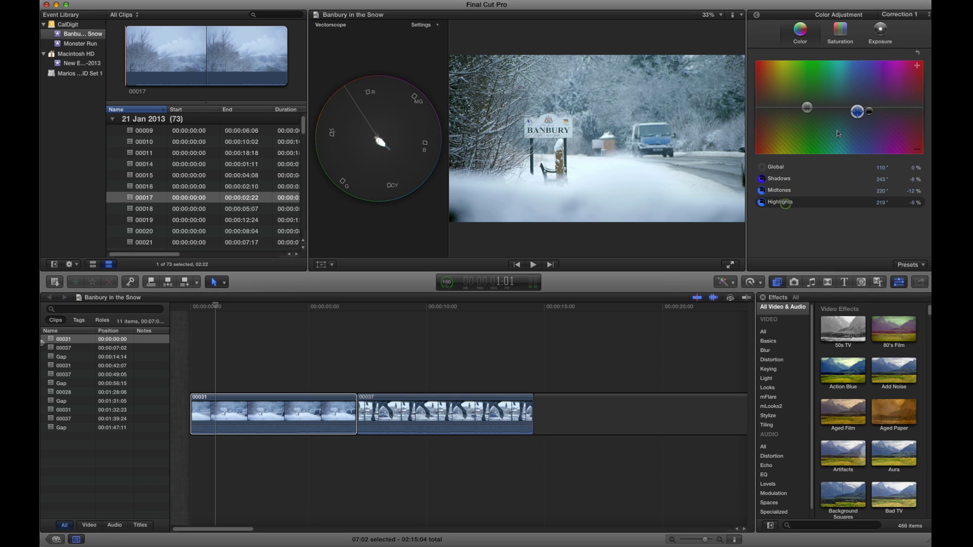
left_click_drag(858, 116, 855, 118)
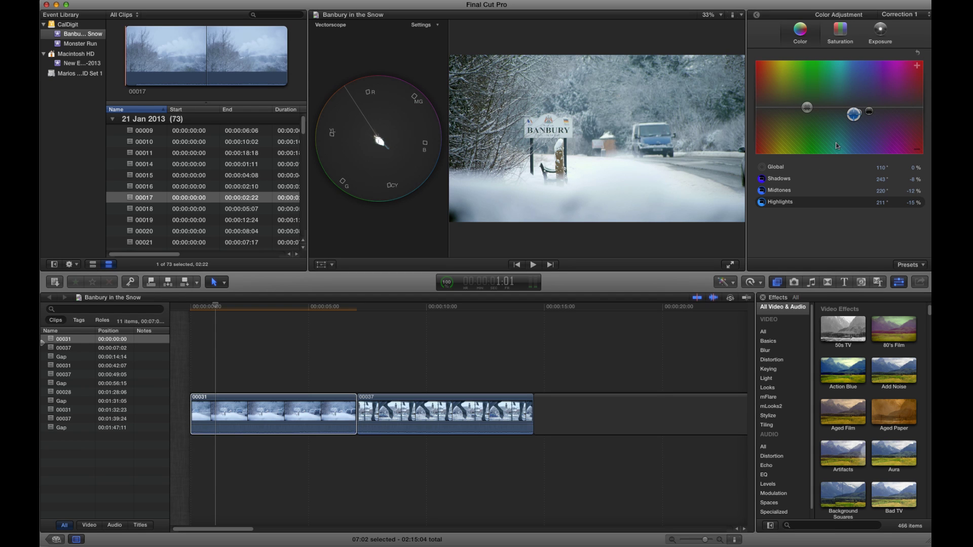
left_click(779, 191)
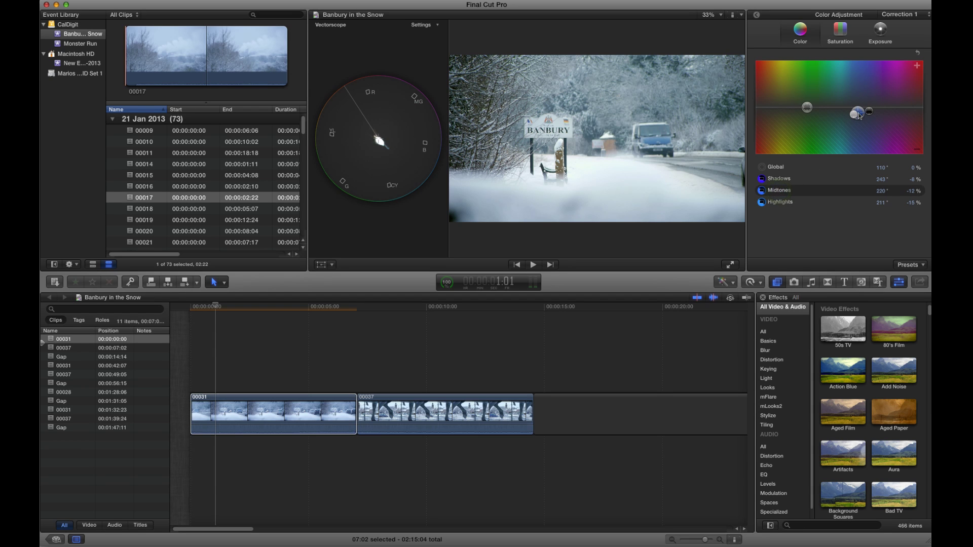
left_click_drag(855, 119, 855, 119)
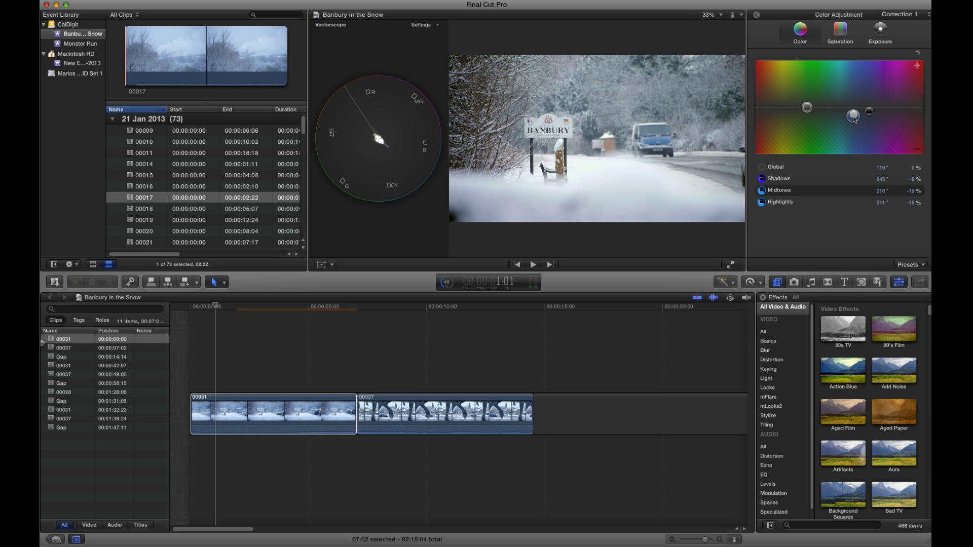
left_click(433, 26)
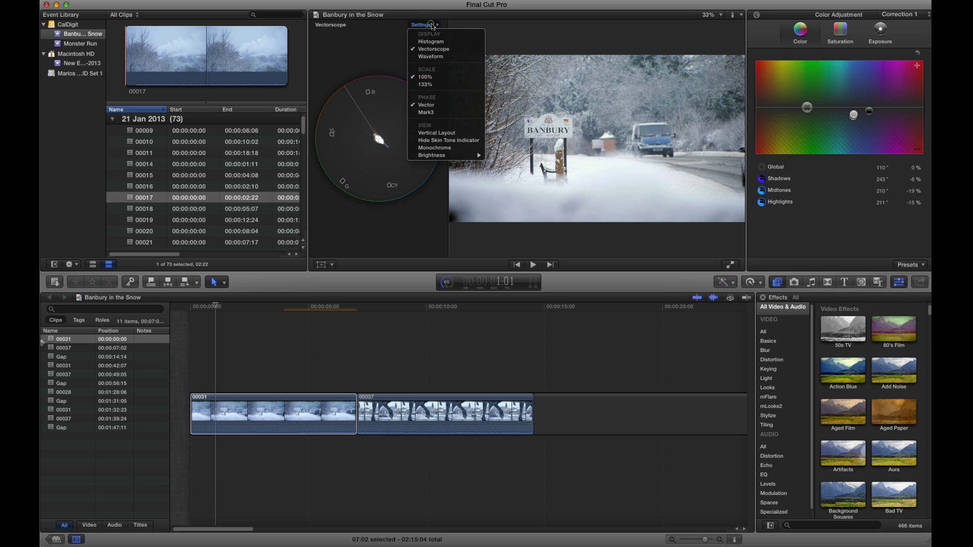
Choose Waveform in the scope settings to display the RGB Parade.
left_click(429, 57)
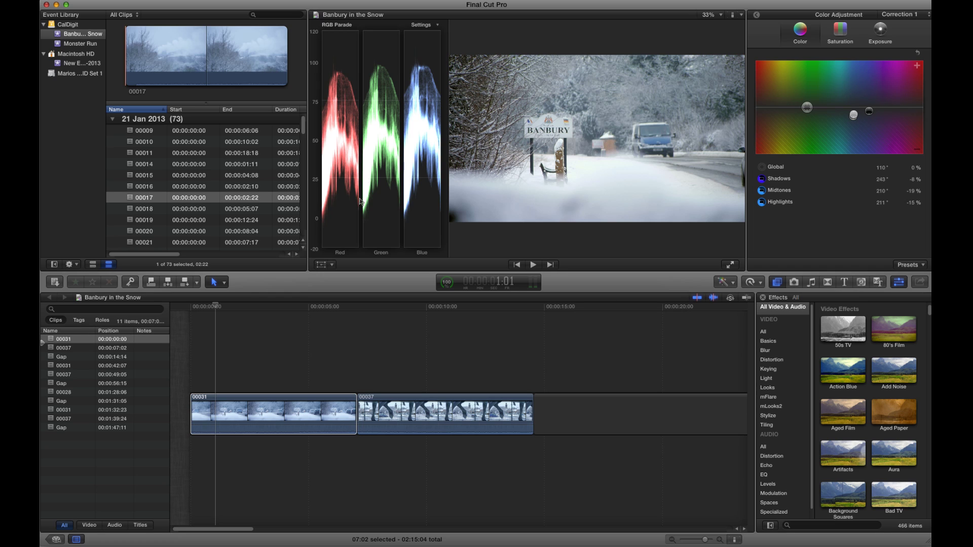
Copy clip 00031's effects with Option-Command-C and paste them onto clip 00037.
left_click(279, 398)
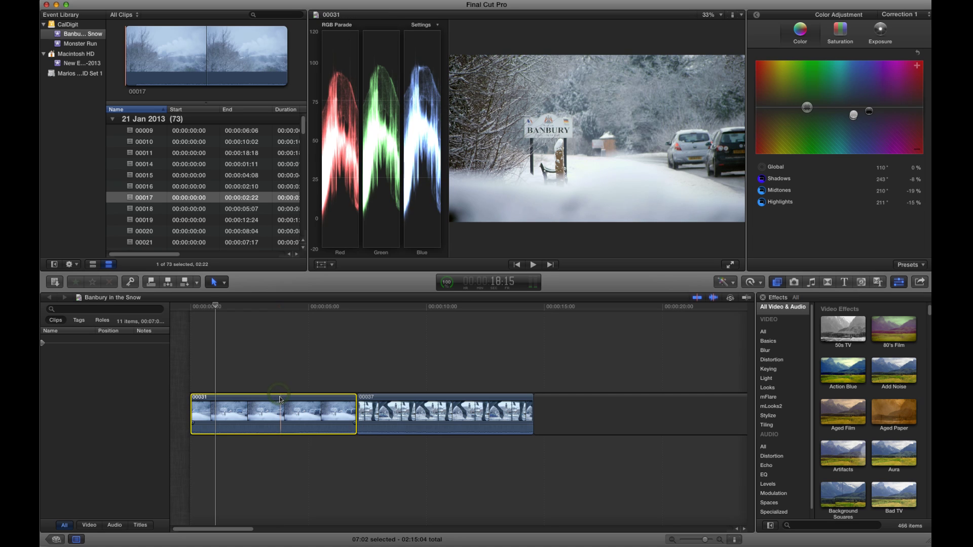
key("alt")
key("super")
key("alt+super+c")
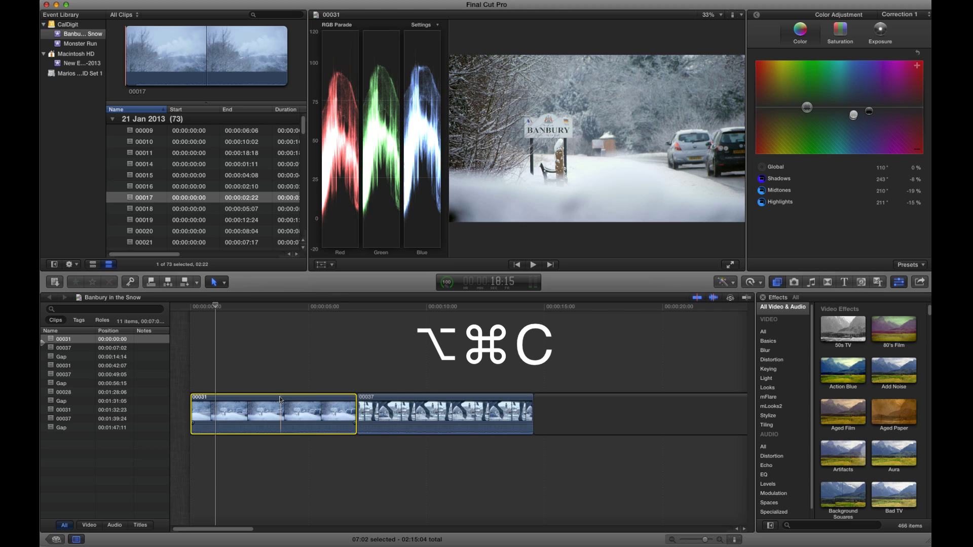
left_click(429, 376)
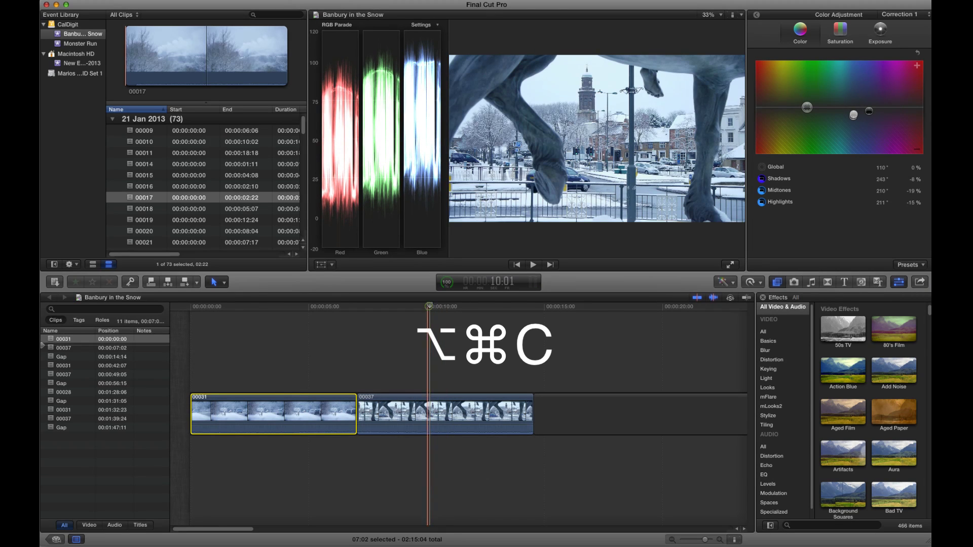
left_click(401, 401)
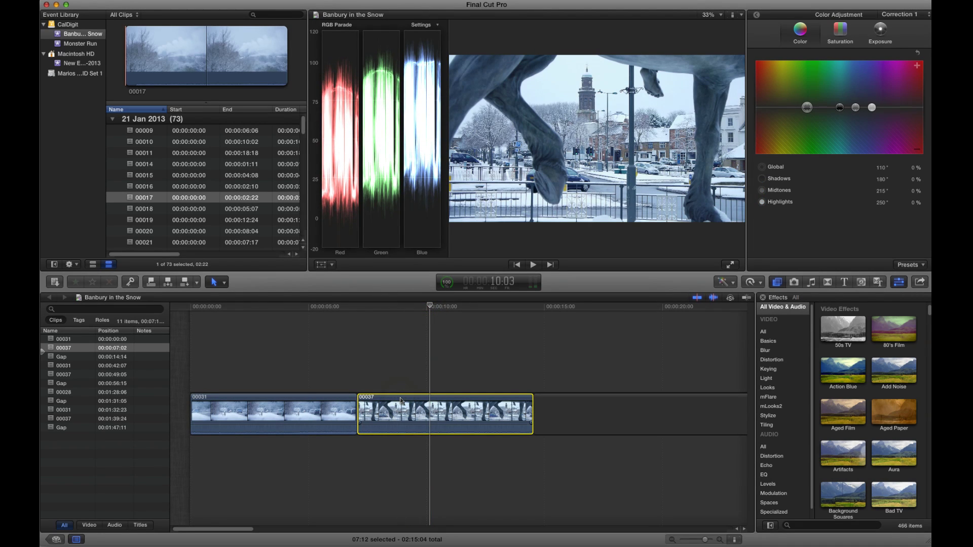
key("alt")
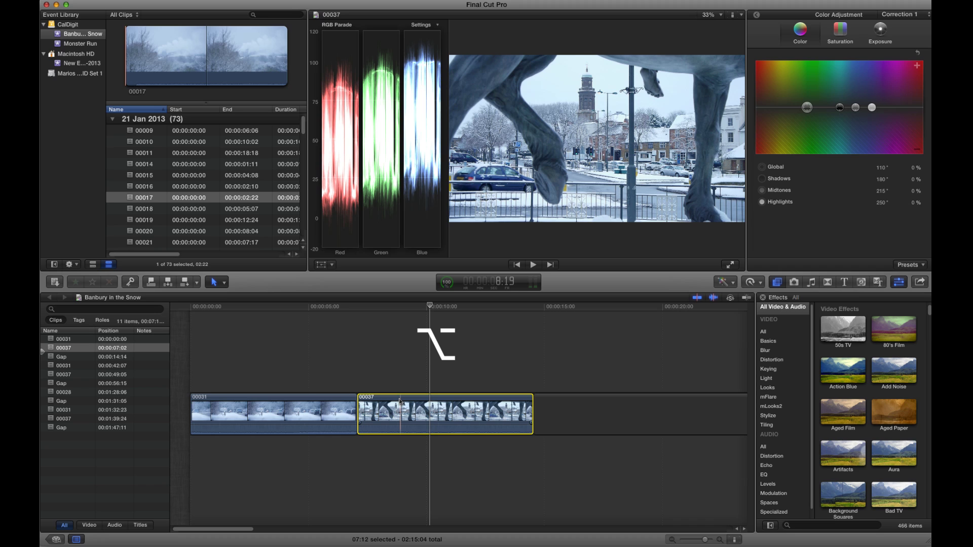
key("alt+super+v")
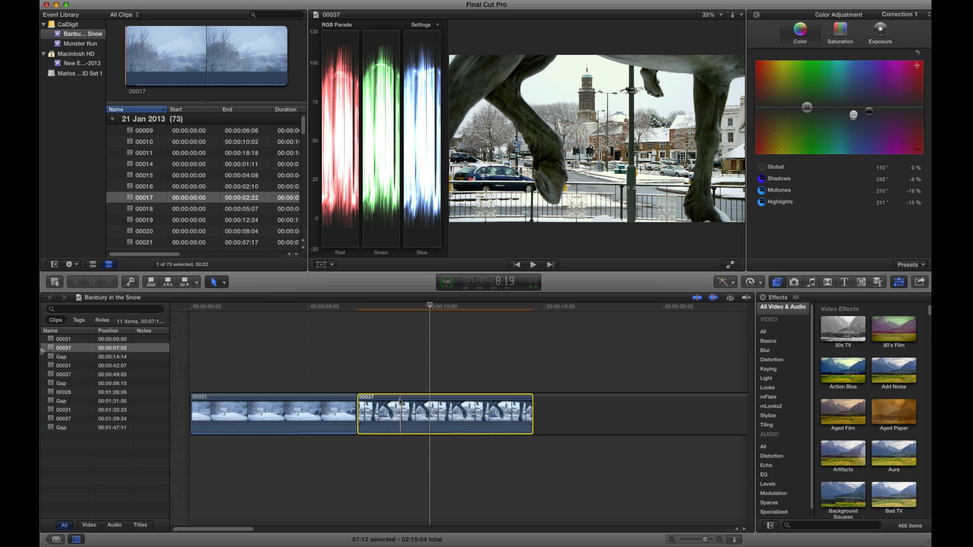
Switch the scope to Luma and pull clip 00037's Exposure highlights and shadows down.
left_click(434, 24)
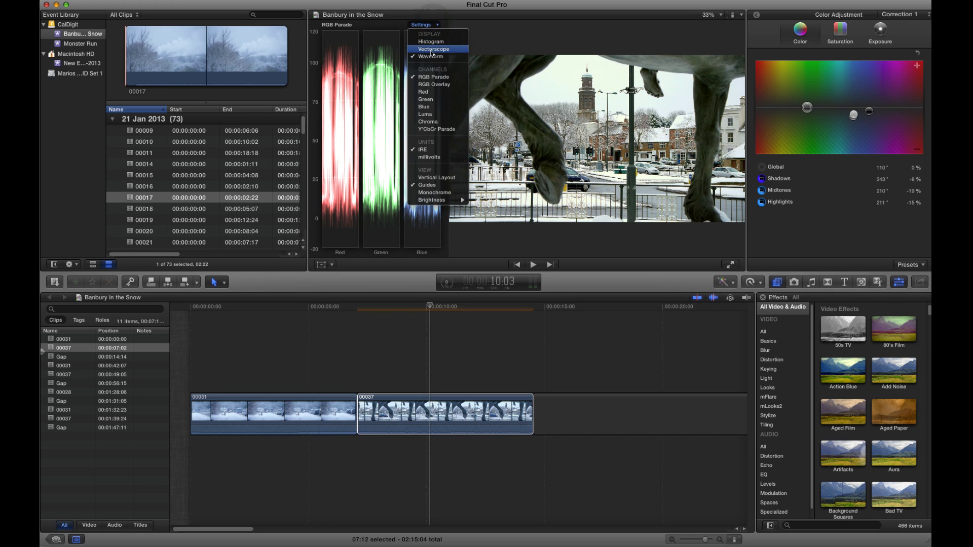
left_click(427, 114)
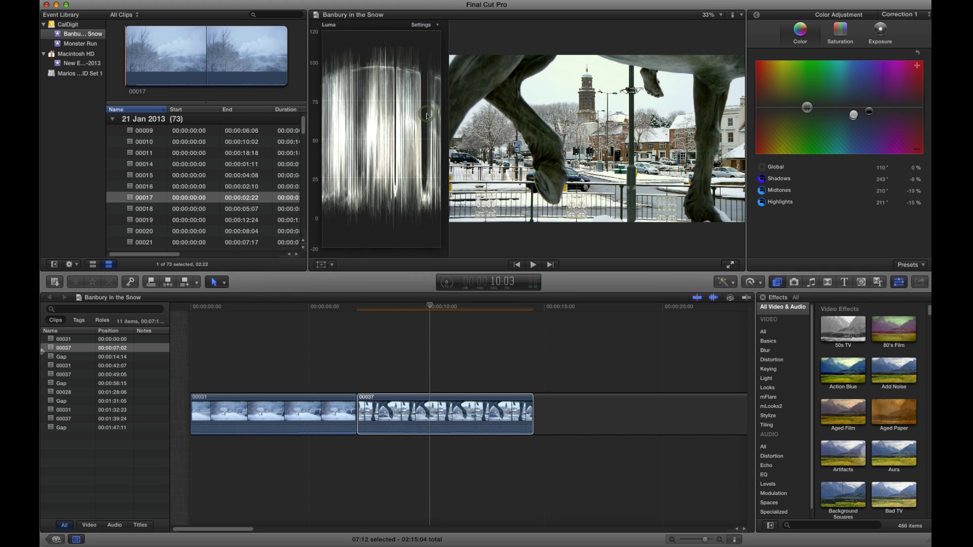
left_click(882, 35)
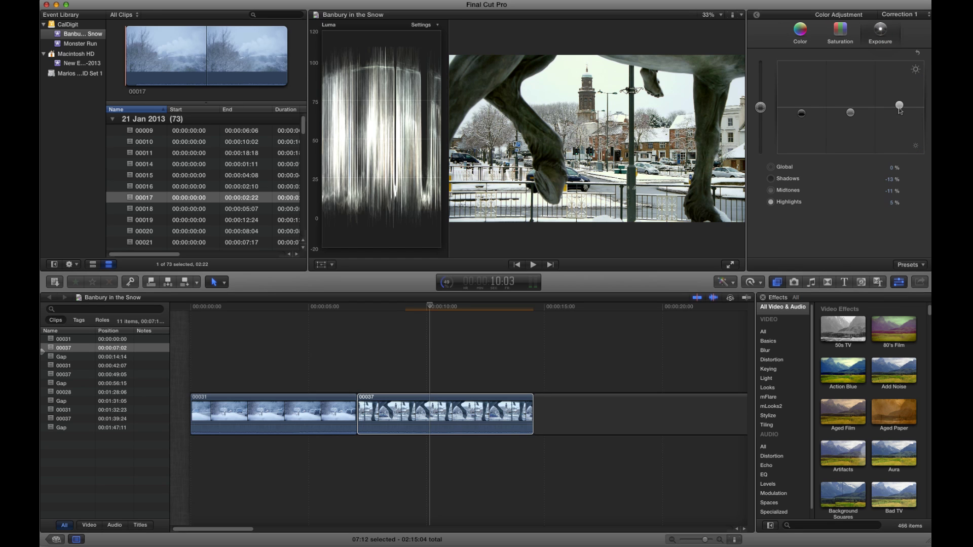
left_click_drag(900, 108, 900, 117)
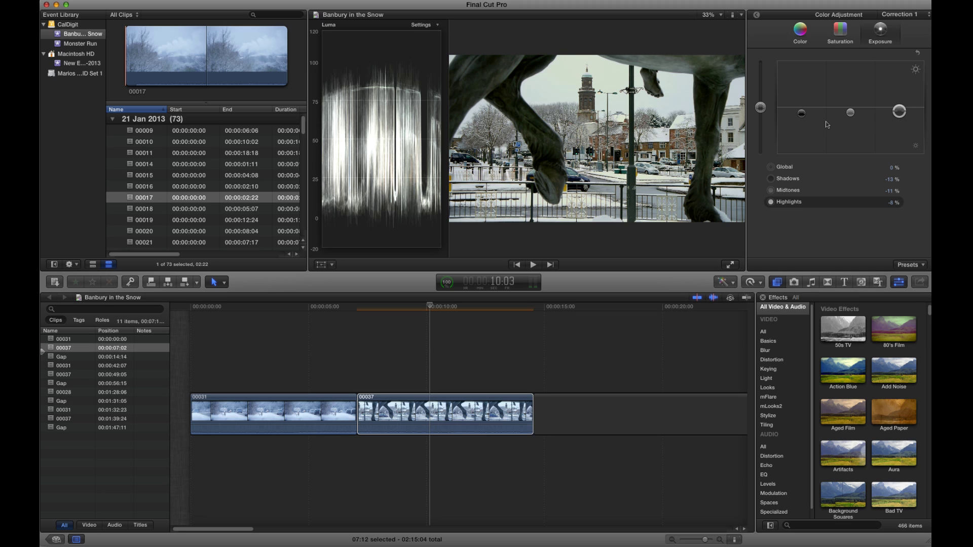
left_click(801, 113)
left_click_drag(803, 116, 850, 117)
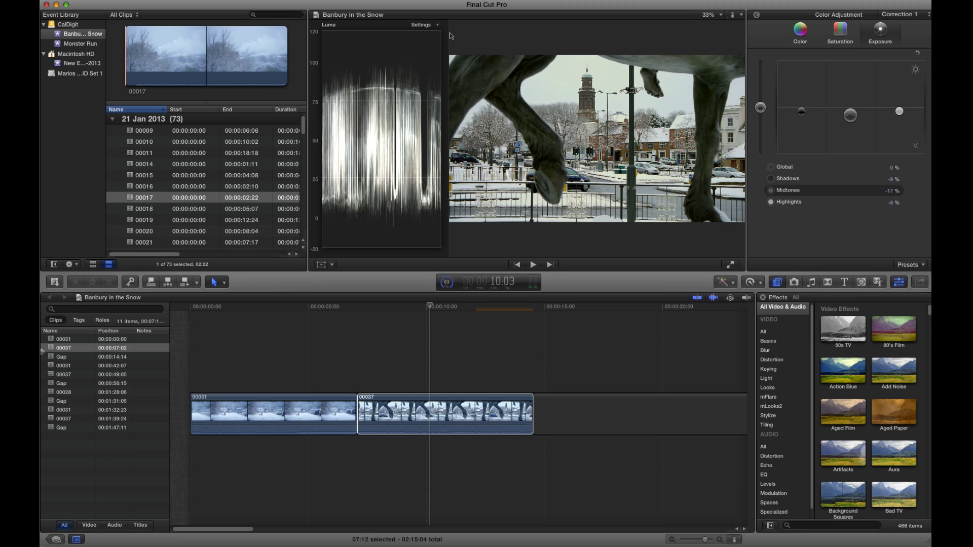
Switch the scope back to the vectorscope and scrub the playhead from about 5:07 into clip 00037.
left_click(424, 25)
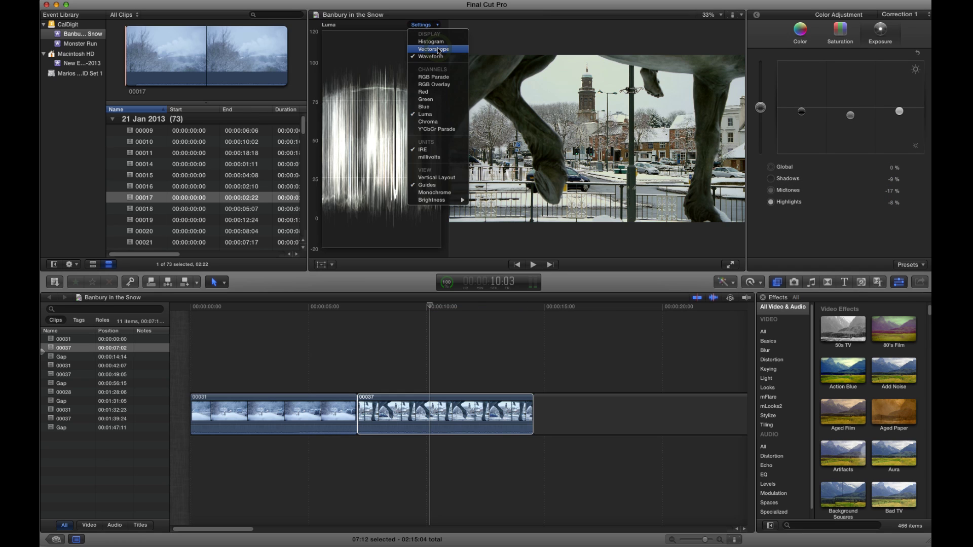
left_click(439, 49)
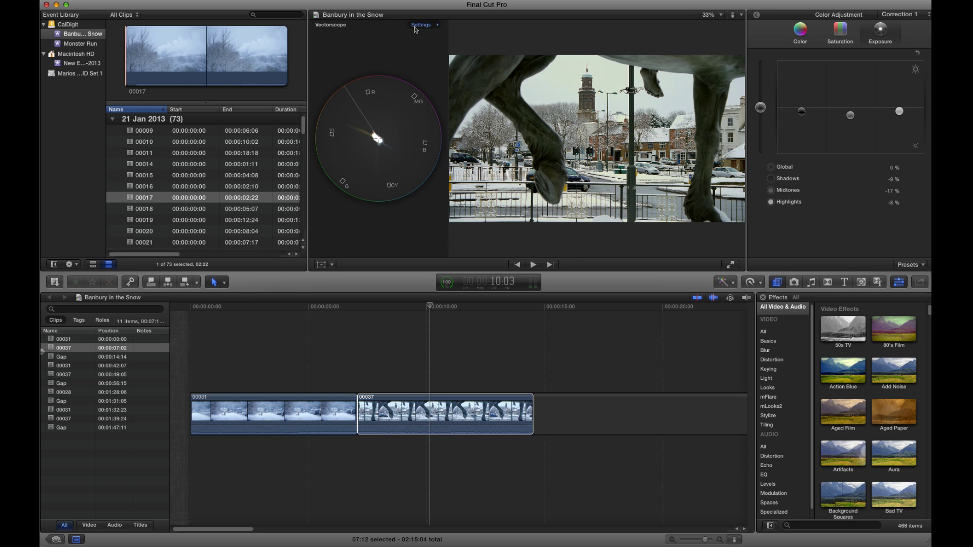
left_click(315, 306)
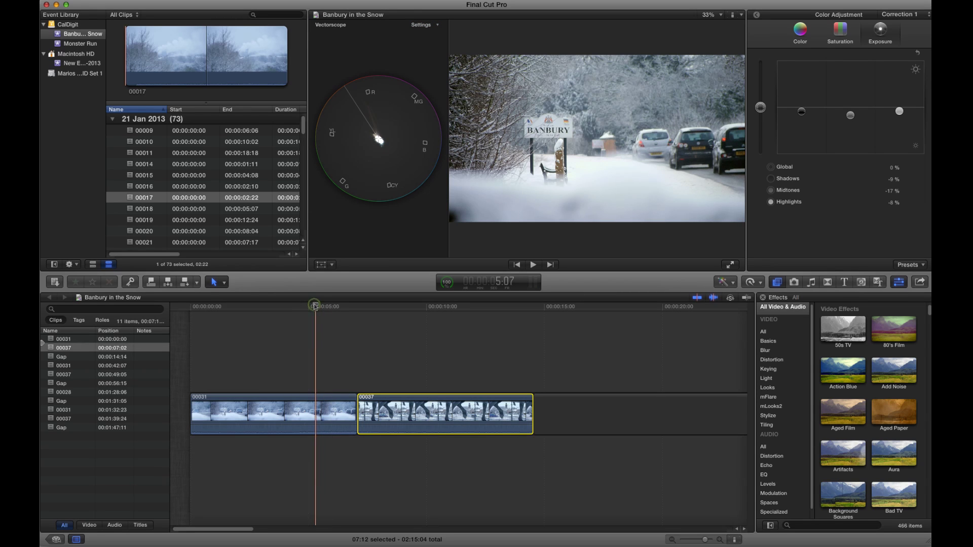
mouse_move(315, 306)
left_mouse_down()
mouse_move(369, 308)
mouse_move(333, 308)
left_mouse_up()
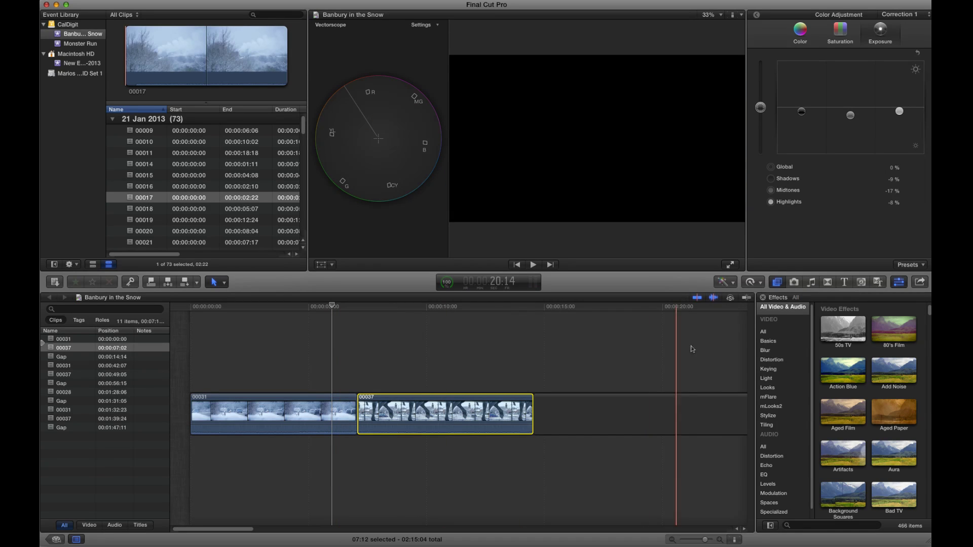
Filter the Effects browser to the 11 Basics effects, such as Black & White, Sepia and Tint.
left_click(777, 342)
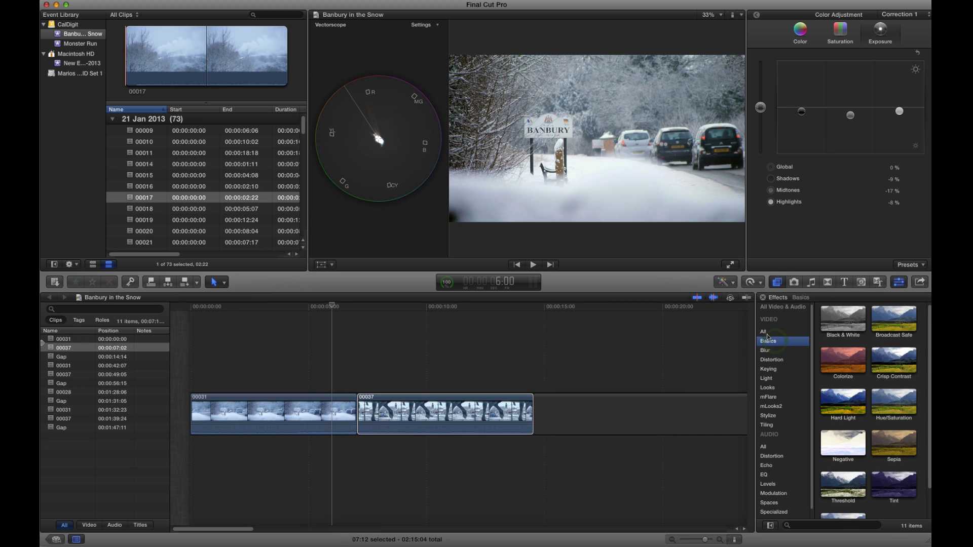